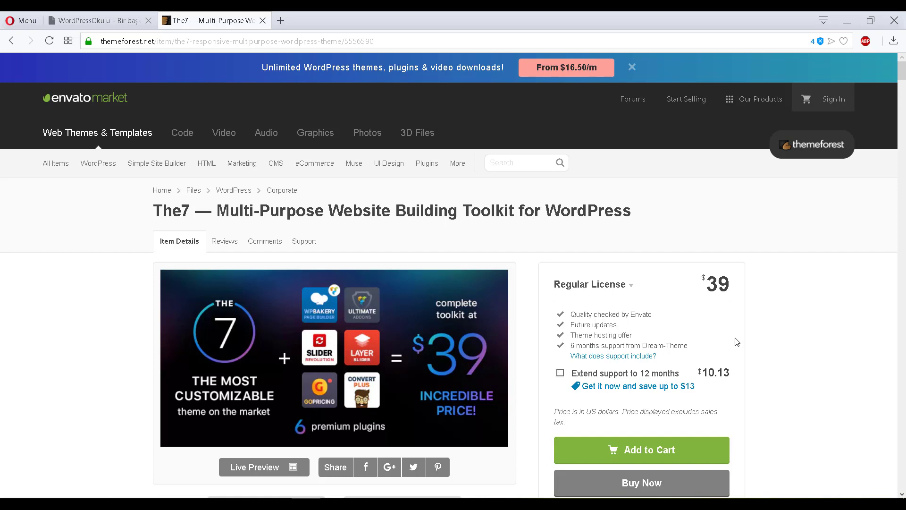
Open the The7 folder on the desktop, examine the extracted theme files, and close it
key("ctrl+shift+Page_Up")
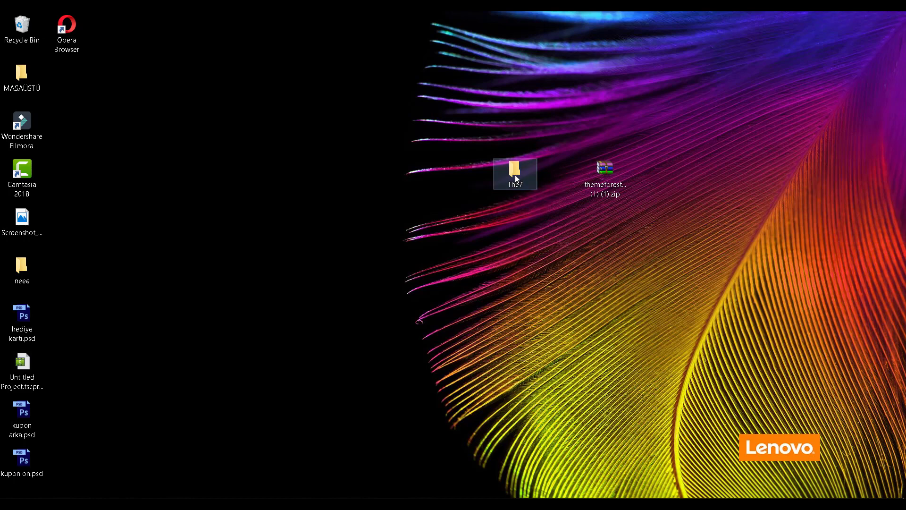
double_click(515, 175)
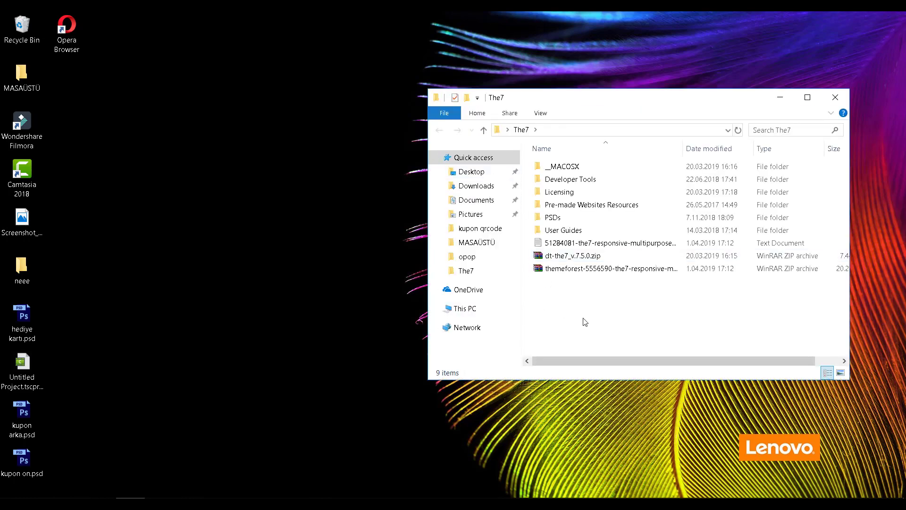
left_click(835, 96)
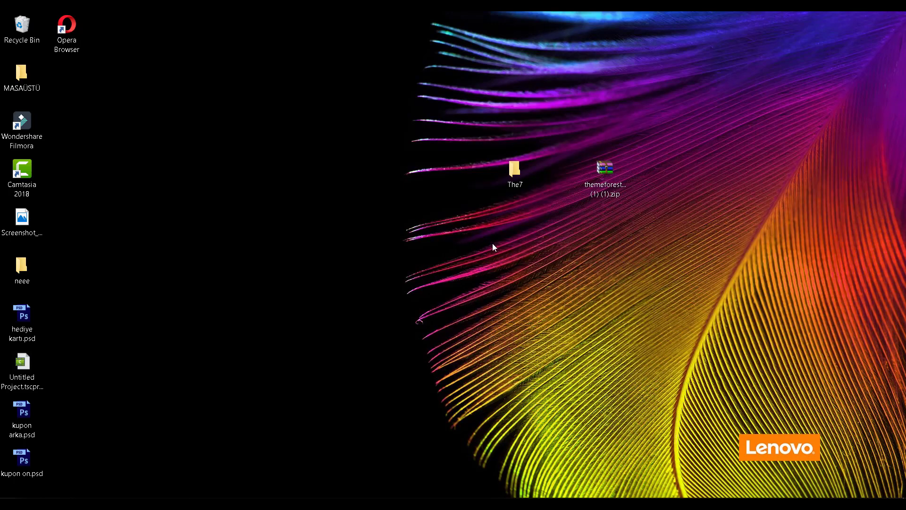
Search the WordPress plugin directory for "php settings", then install and activate the PHP Settings plugin
left_click(218, 453)
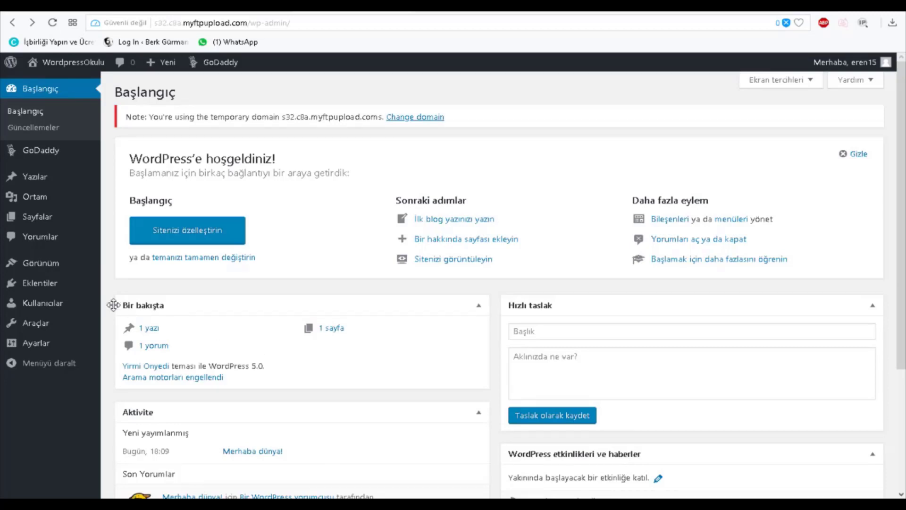
mouse_move(73, 284)
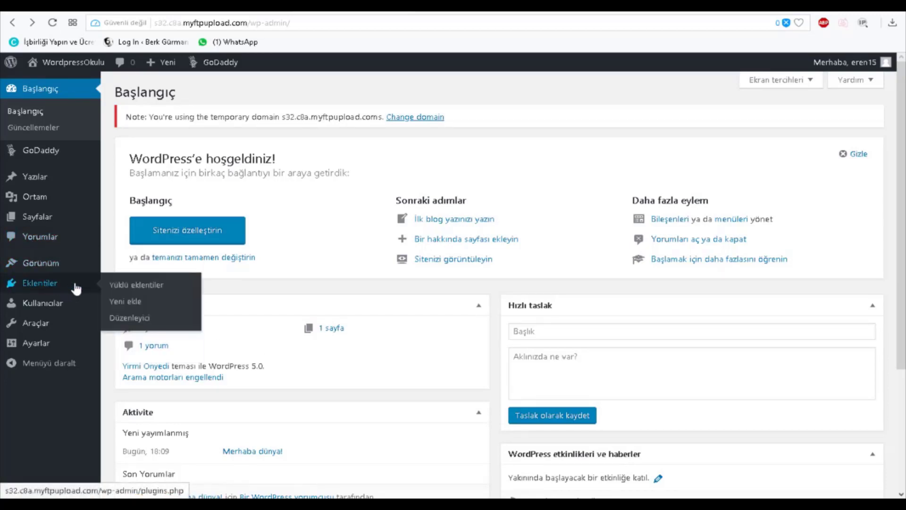
left_click(119, 302)
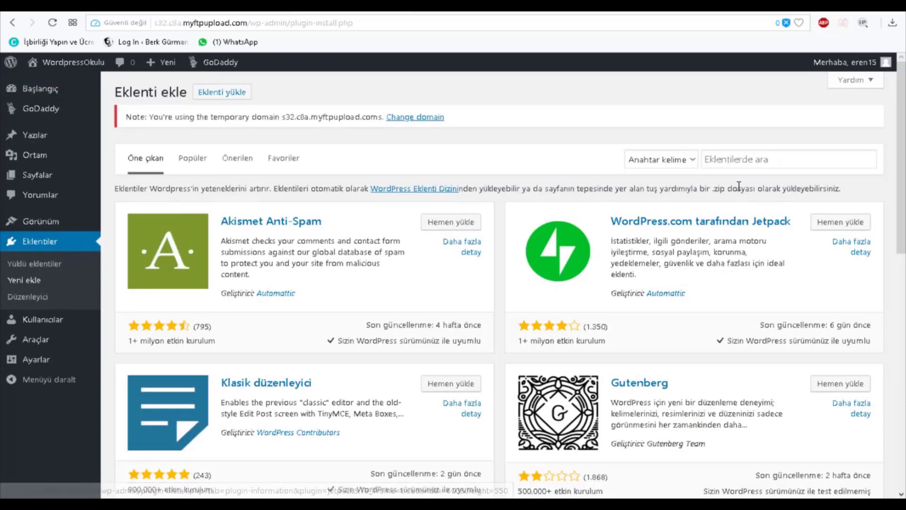
left_click(752, 160)
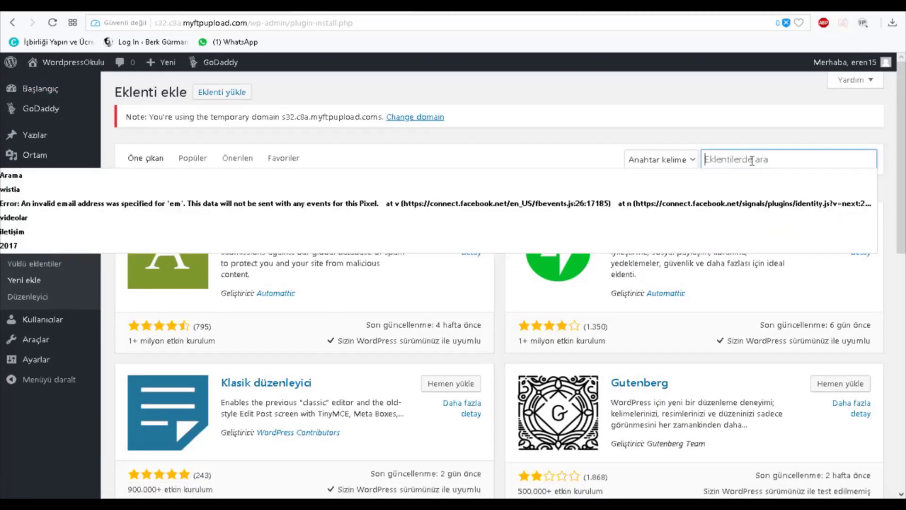
type("php")
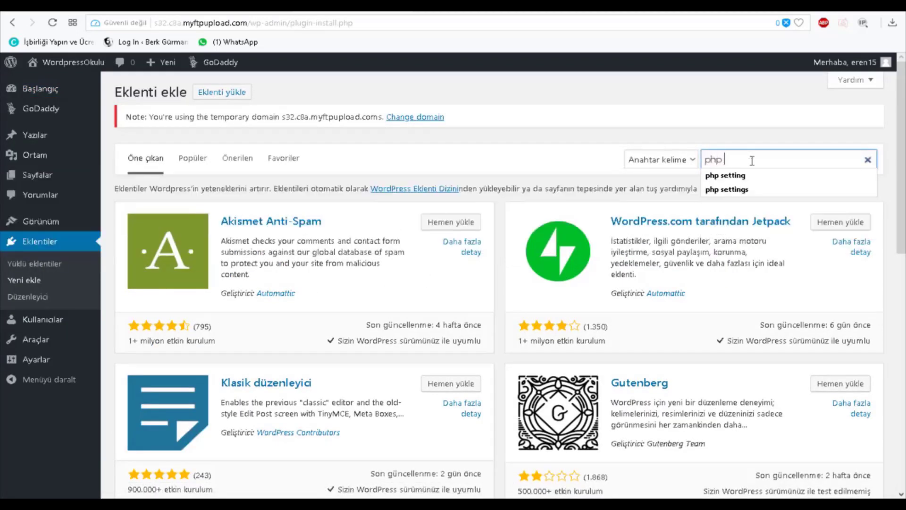
type(" settings")
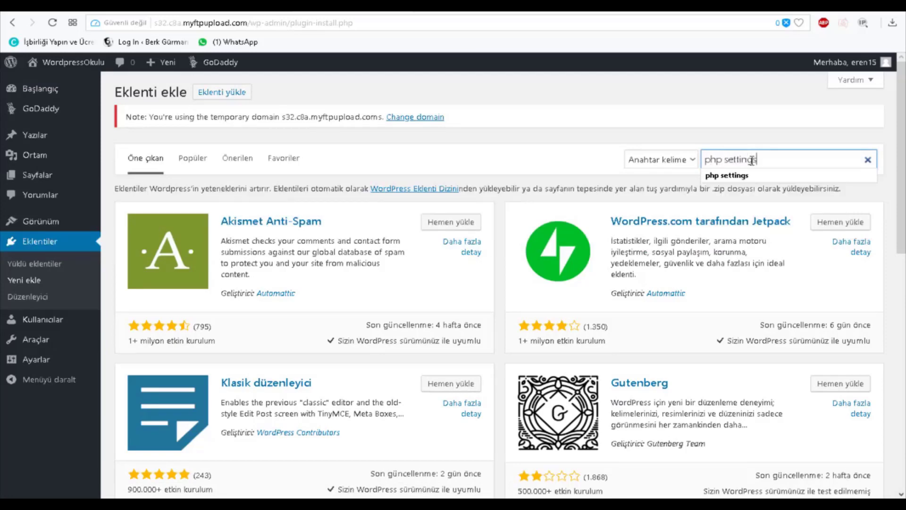
key("Return")
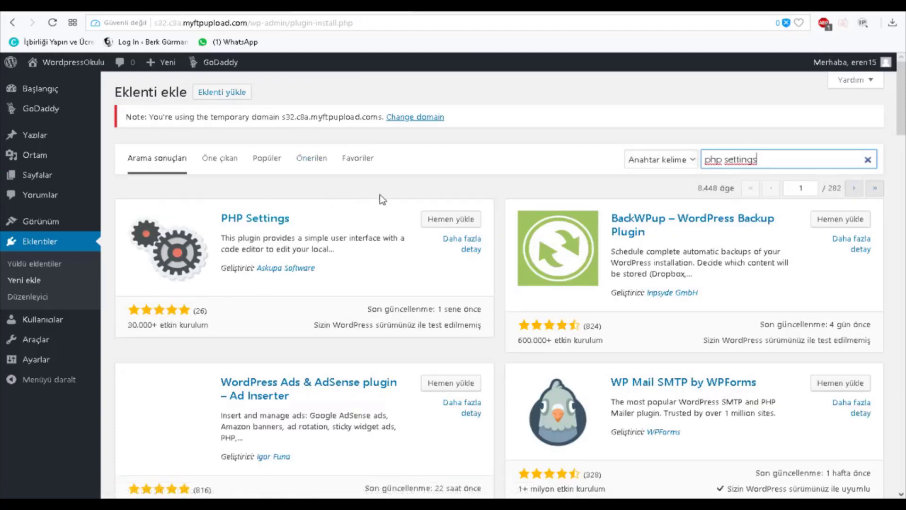
left_click(445, 226)
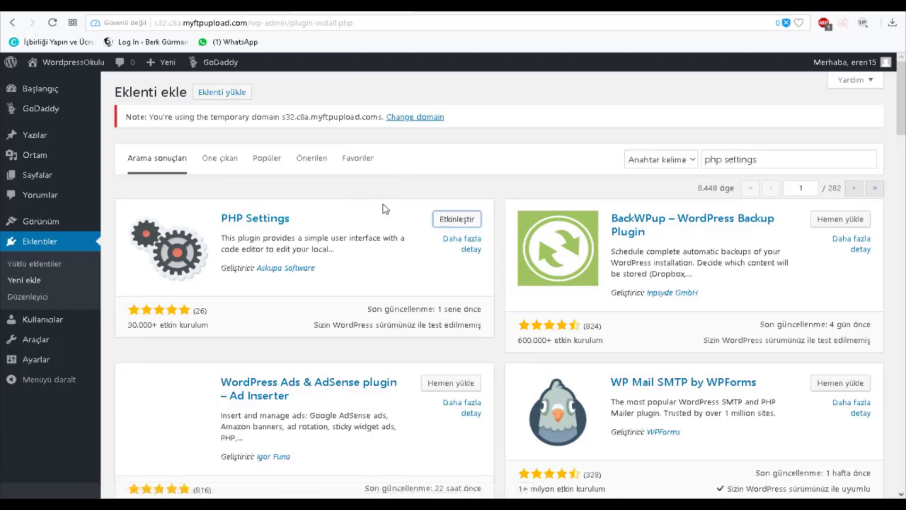
left_click(458, 222)
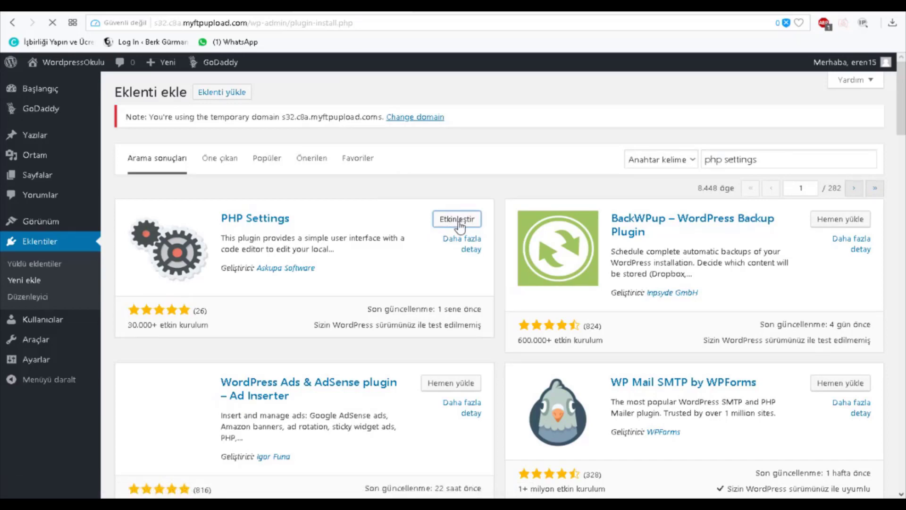
Search for new plugins with "wp config", then install and activate WP Config File Yazar
left_click(30, 281)
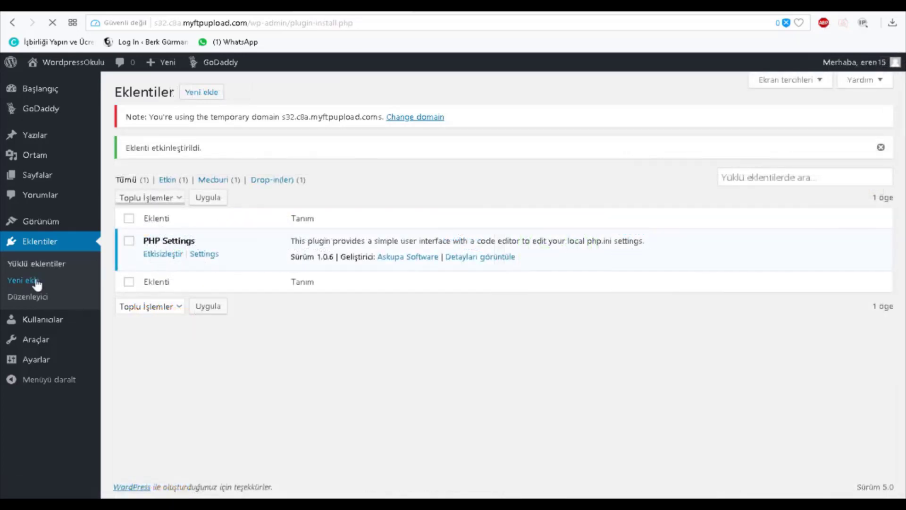
left_click(735, 159)
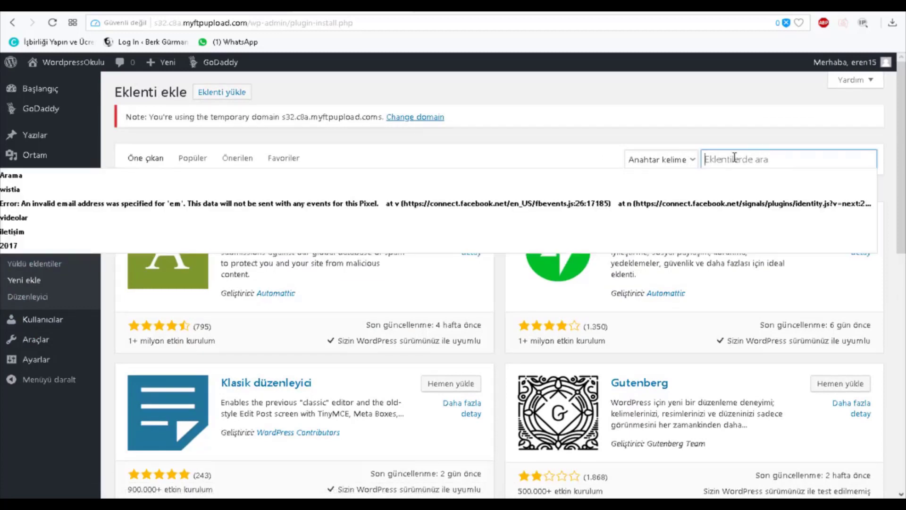
type("wp co")
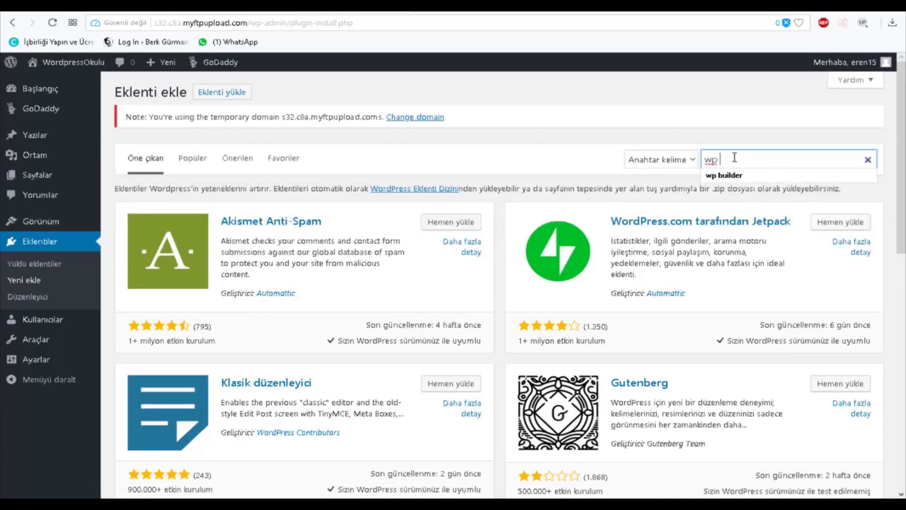
type("nfig")
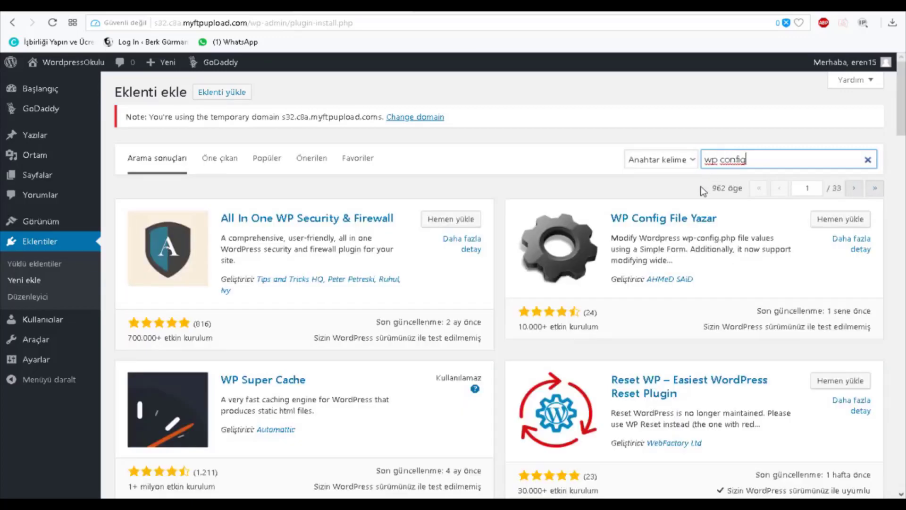
left_click(825, 219)
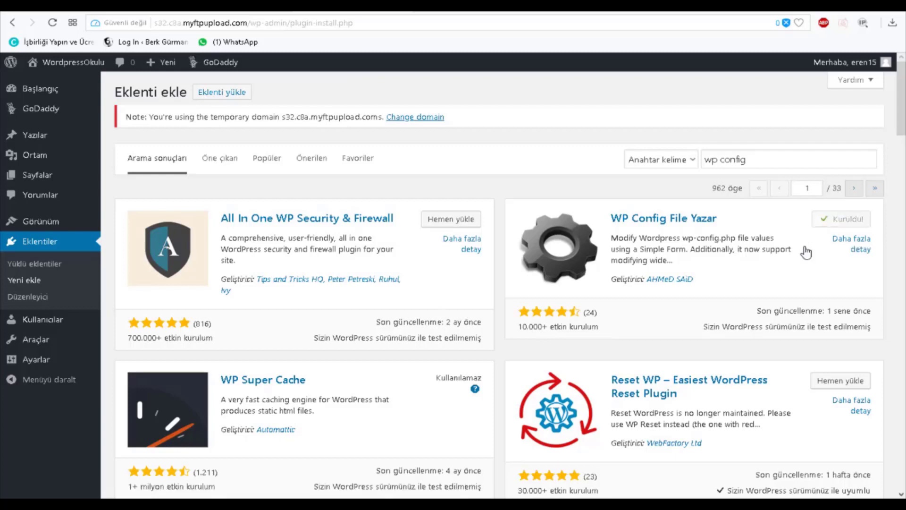
left_click(844, 229)
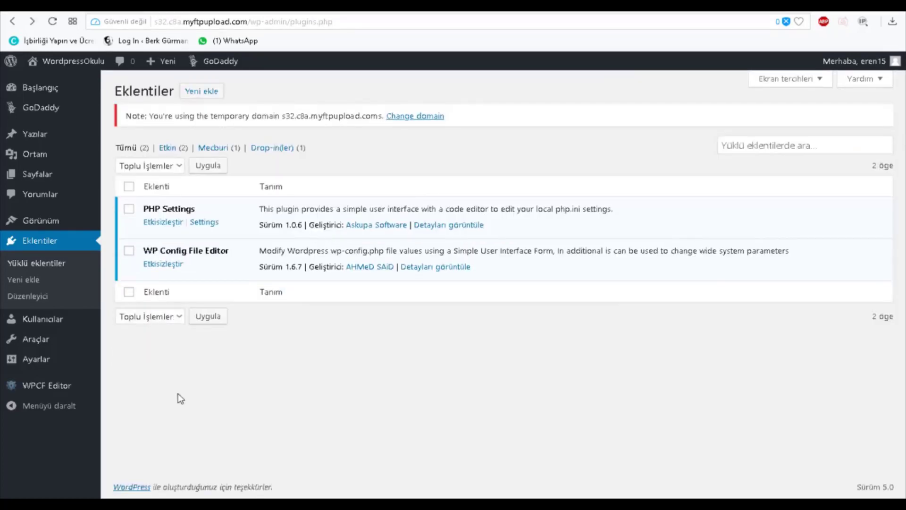
Save PHP Settings directives: upload_max_filesize = 128M, post_max_size = 128M, memory_limit = 400M, file_uploads = On, max_execution_time = 300, max_input_vars = 2500
mouse_move(47, 341)
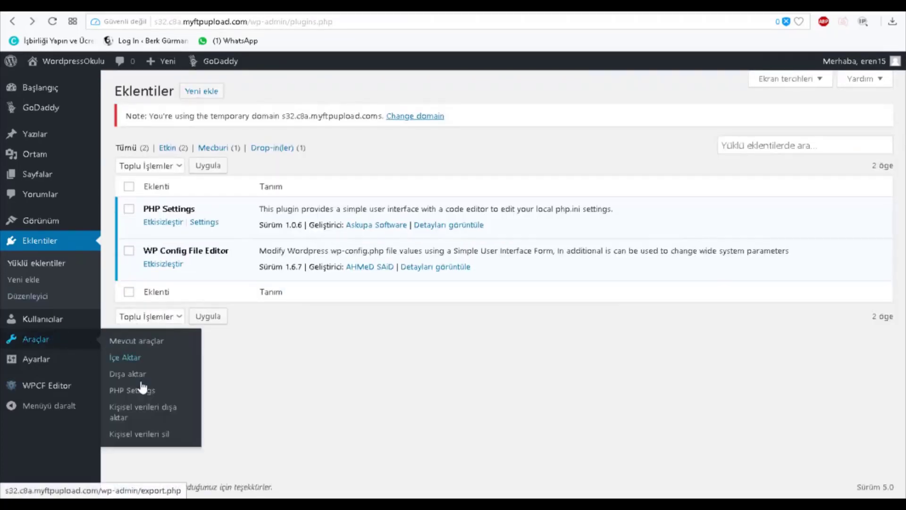
left_click(144, 392)
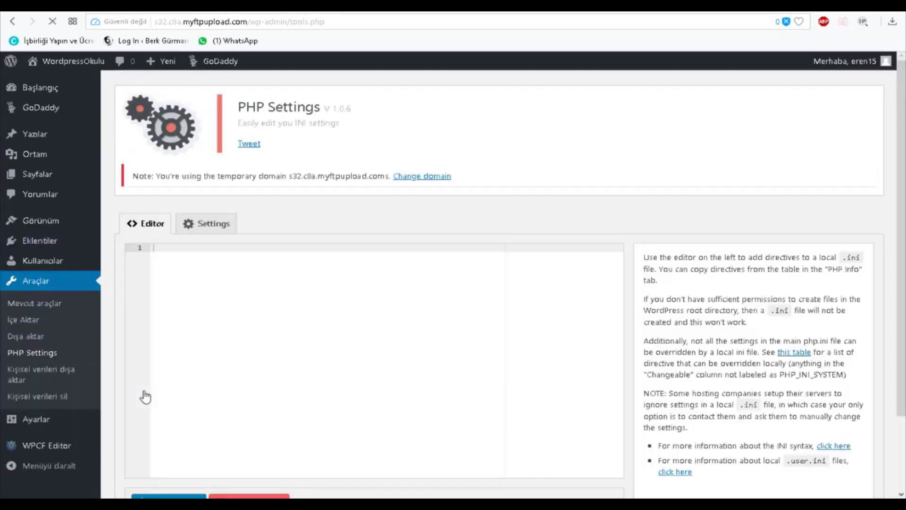
scroll(145, 396, "down", 1)
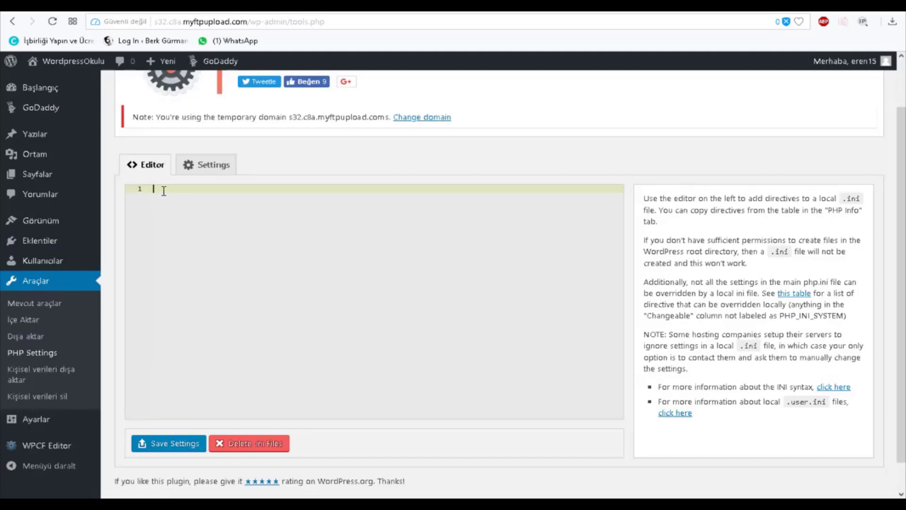
type("upload_max_filesize = 128M post_max_size = 128M memory_limit = 400M file_uploads = On max_execution_time = 300 max_input_vars = 2500")
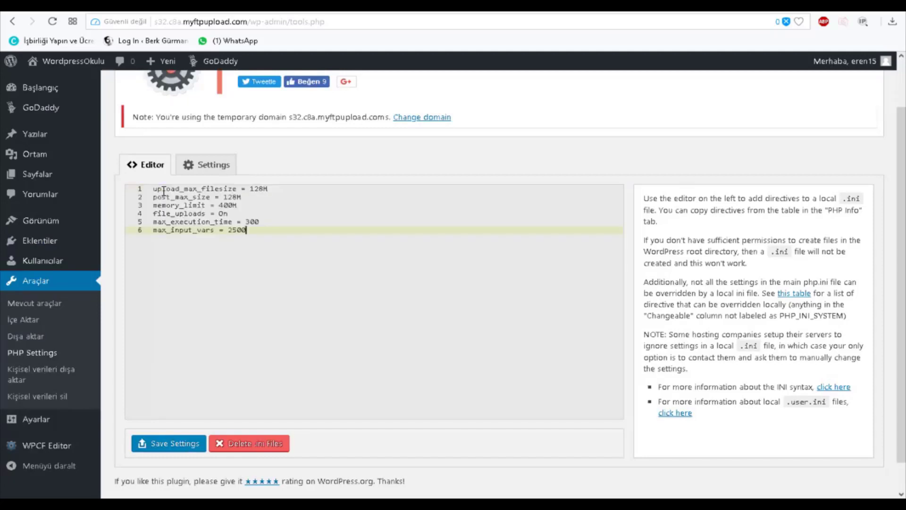
left_click(166, 446)
scroll(237, 334, "down", 1)
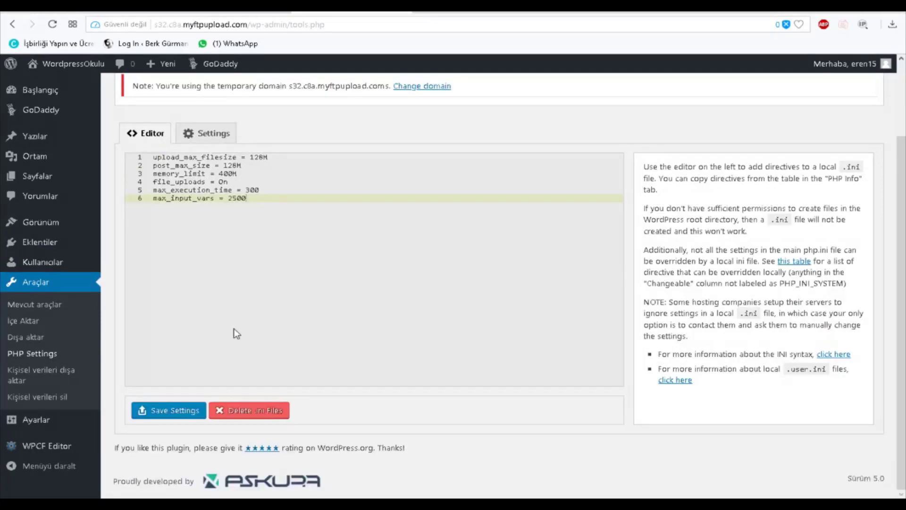
Set the Memory limit to 256M in the WPCF Editor's maintenance settings, save, and update the config file
left_click(54, 453)
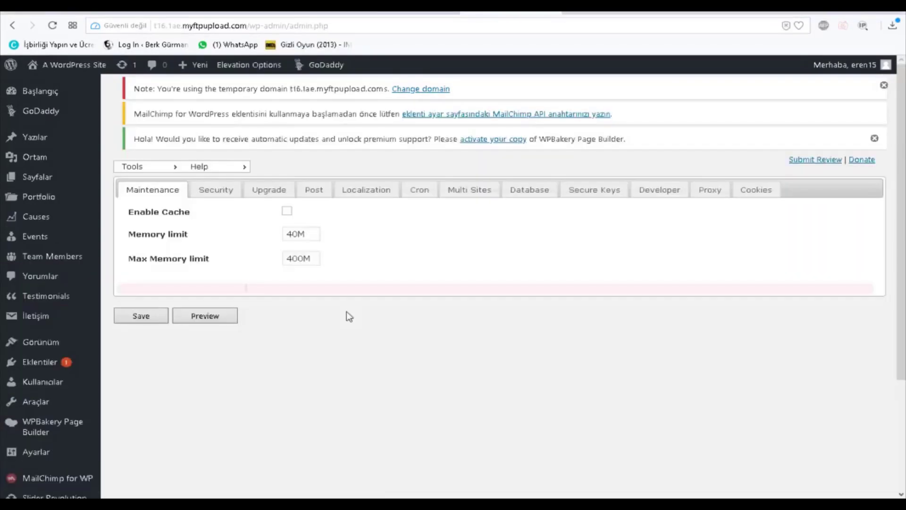
left_click_drag(299, 235, 241, 235)
type("256M")
left_click(140, 315)
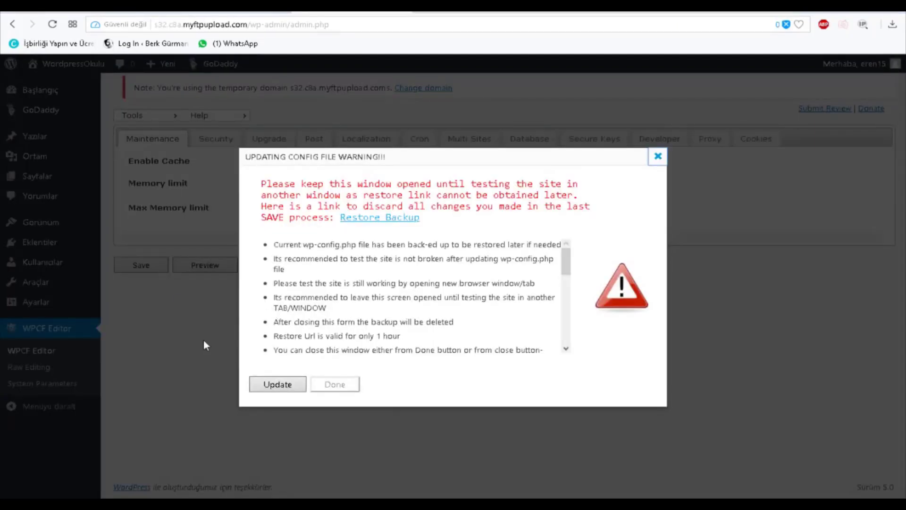
left_click(277, 389)
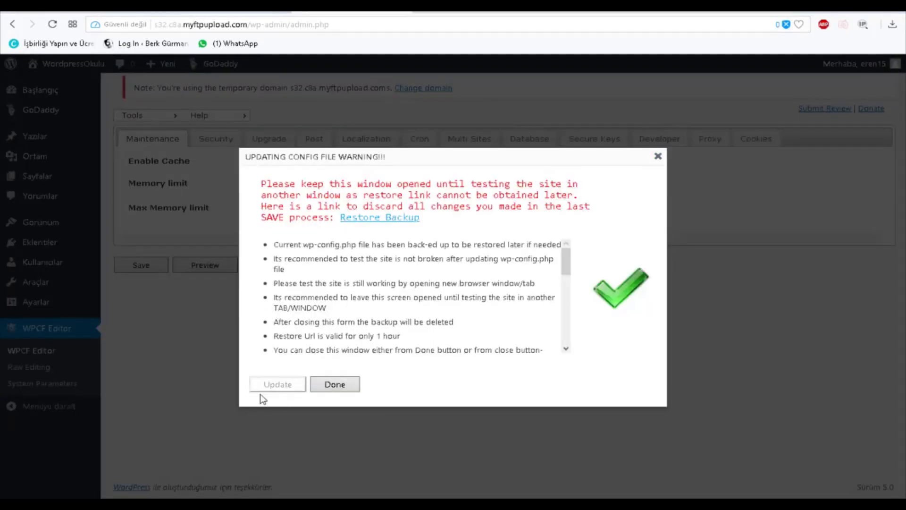
left_click(337, 383)
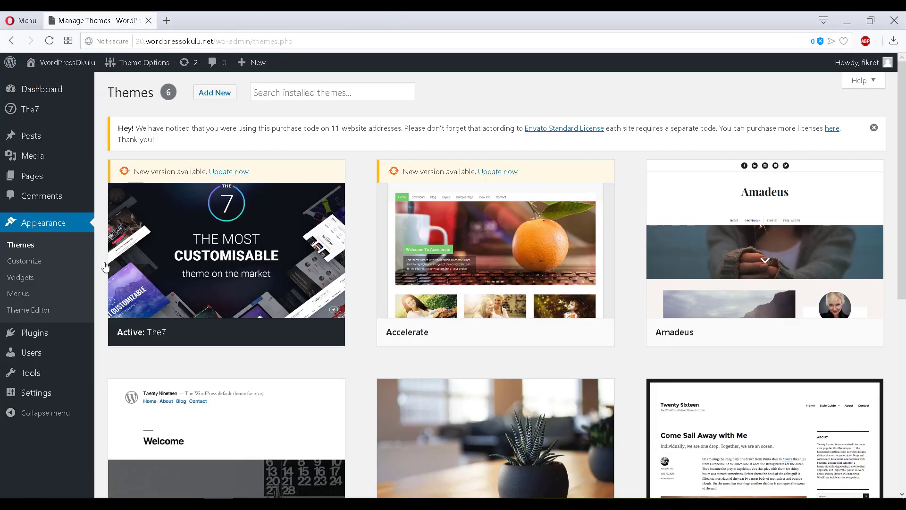
Add a new theme by uploading dt-the7_v.7.5.0.zip from the The7 folder and installing it
left_click(218, 93)
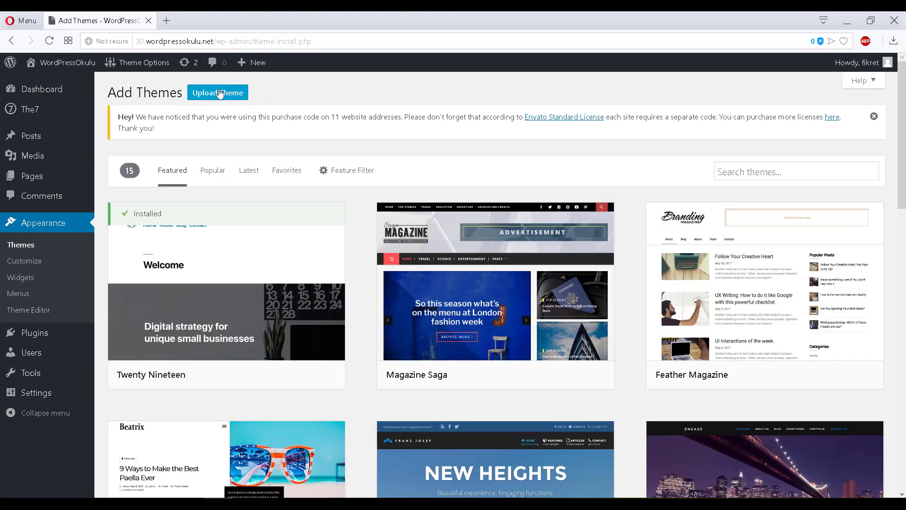
left_click(220, 93)
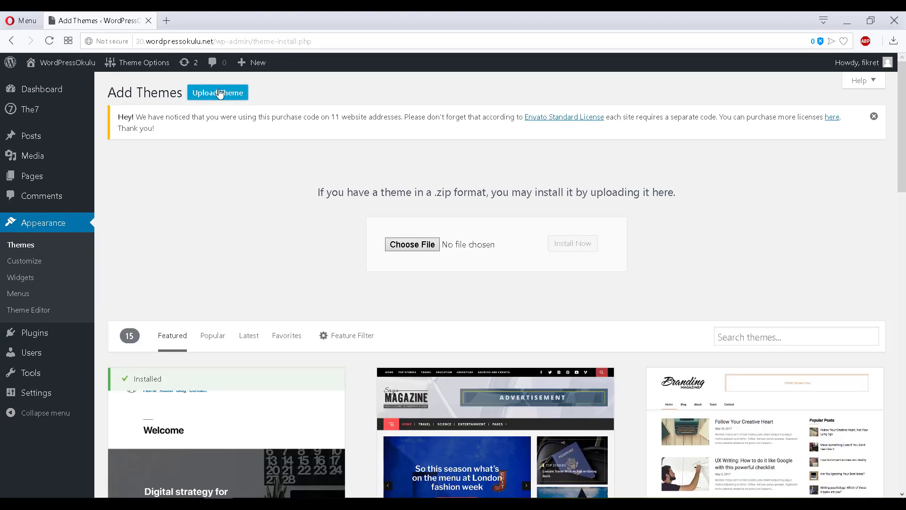
left_click(407, 246)
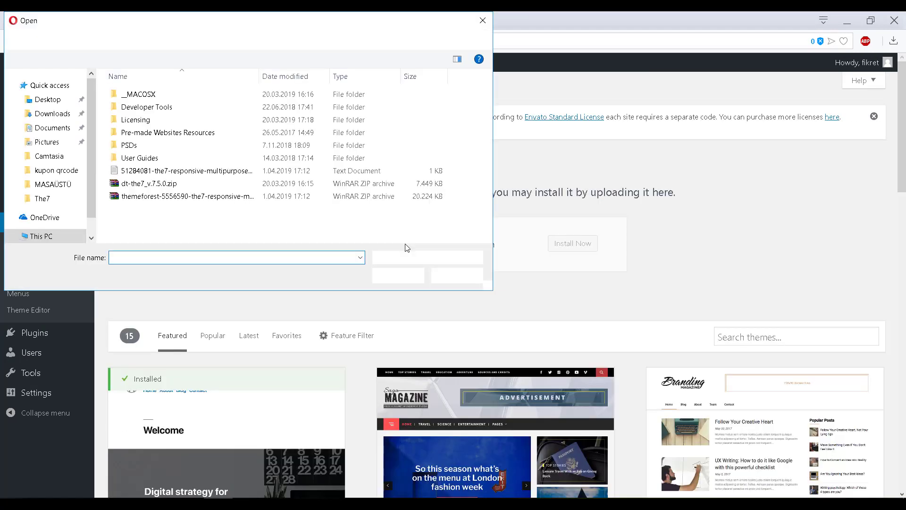
double_click(230, 187)
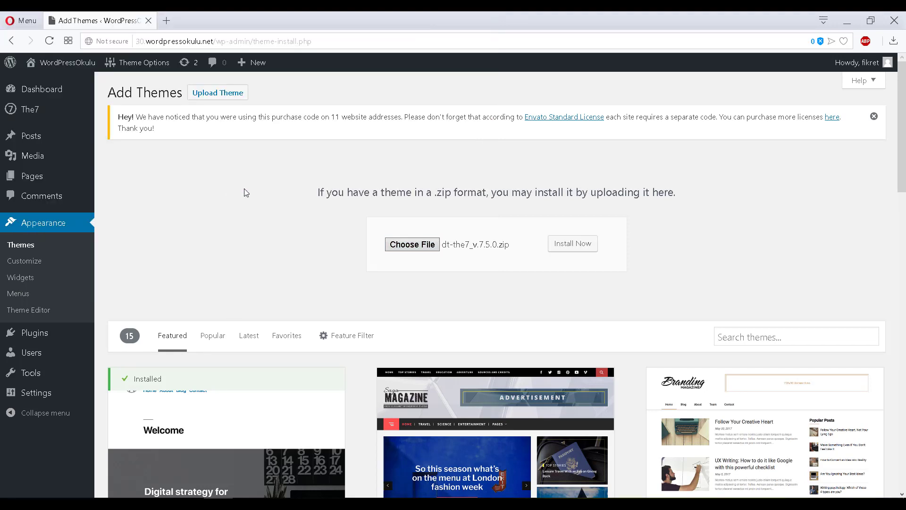
left_click(553, 248)
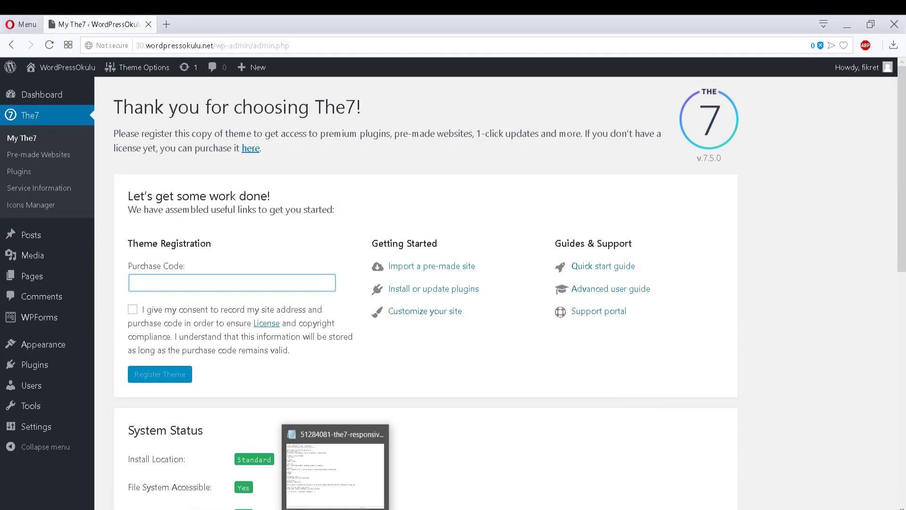
Copy the item purchase code from the license text file and paste it into The7's Purchase Code field
left_click(335, 472)
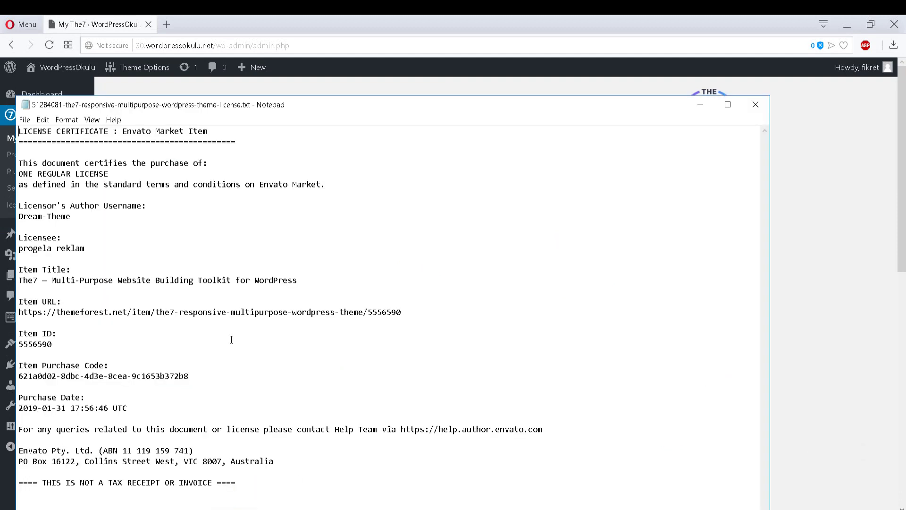
left_click_drag(192, 376, 18, 365)
left_click(18, 373)
key("shift+End")
key("ctrl+c")
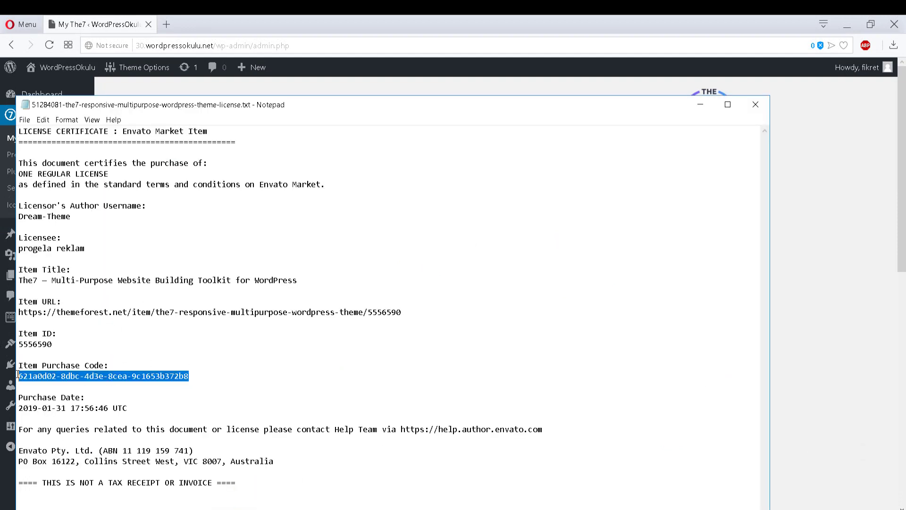
left_click(757, 104)
key("ctrl+v")
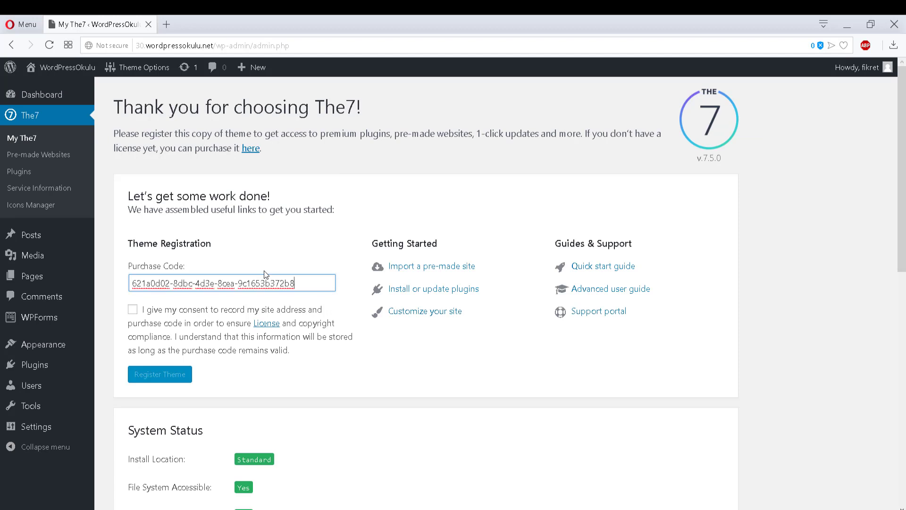
Give consent to record the site address and purchase code, and register The7 theme
left_click(133, 309)
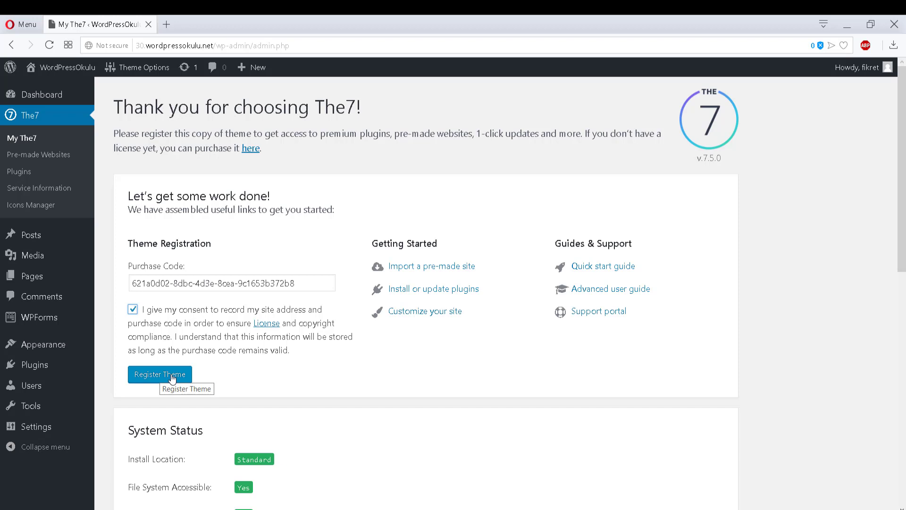
left_click(172, 376)
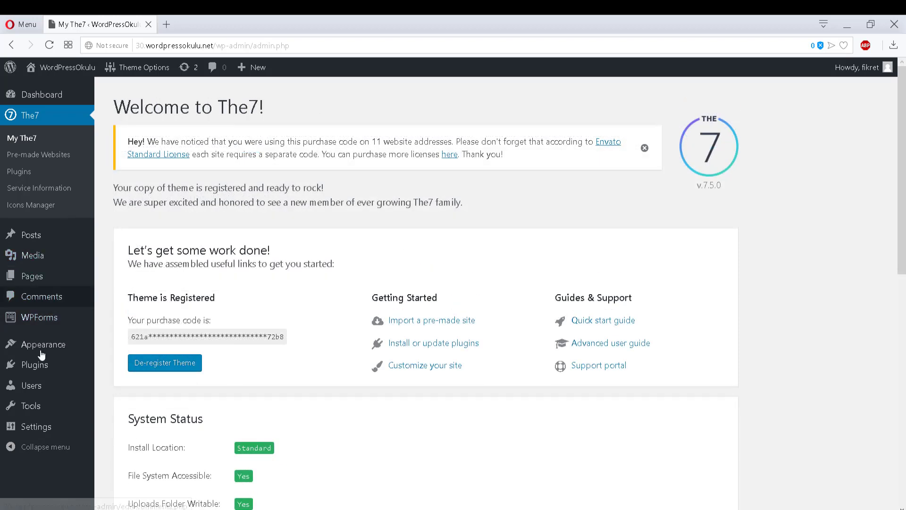
mouse_move(41, 353)
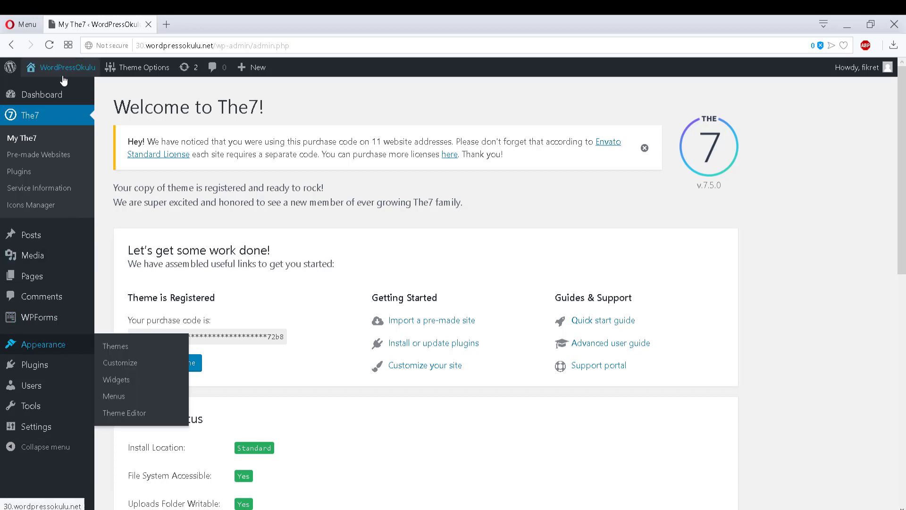
Select all of The7's recommended plugins, from Contact Form 7 to WooCommerce, and install them in bulk
left_click(20, 173)
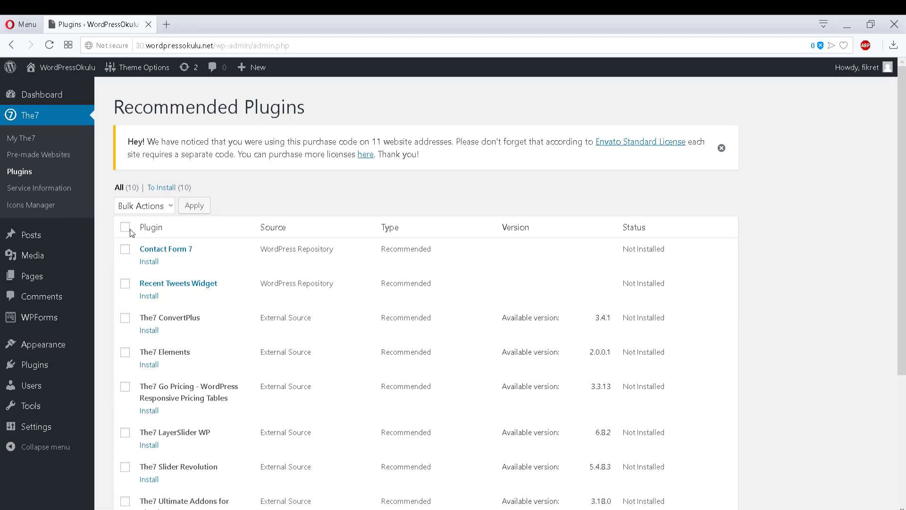
left_click(127, 228)
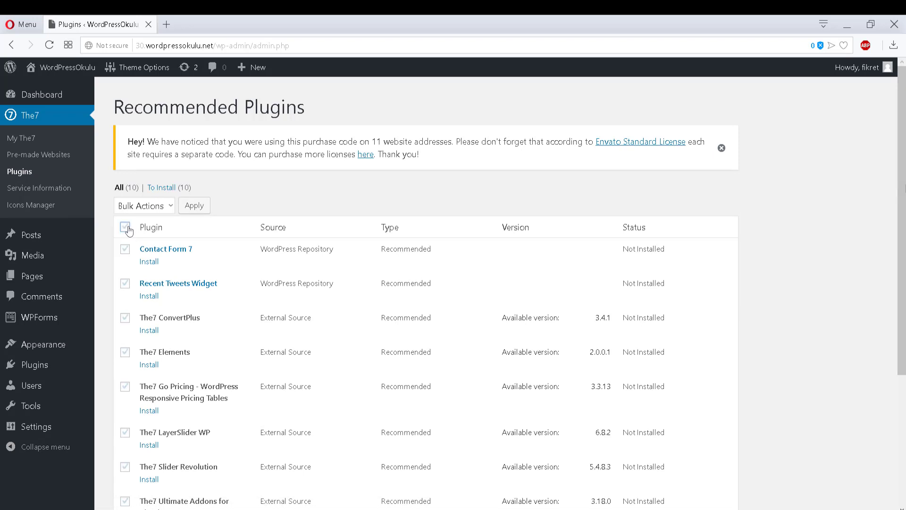
scroll(790, 162, "down", 1)
scroll(701, 118, "down", 3)
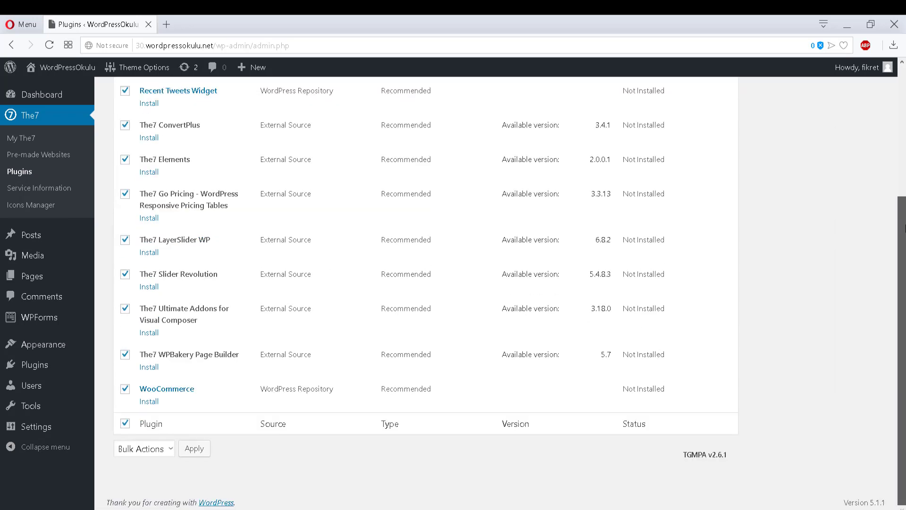
scroll(702, 118, "up", 2)
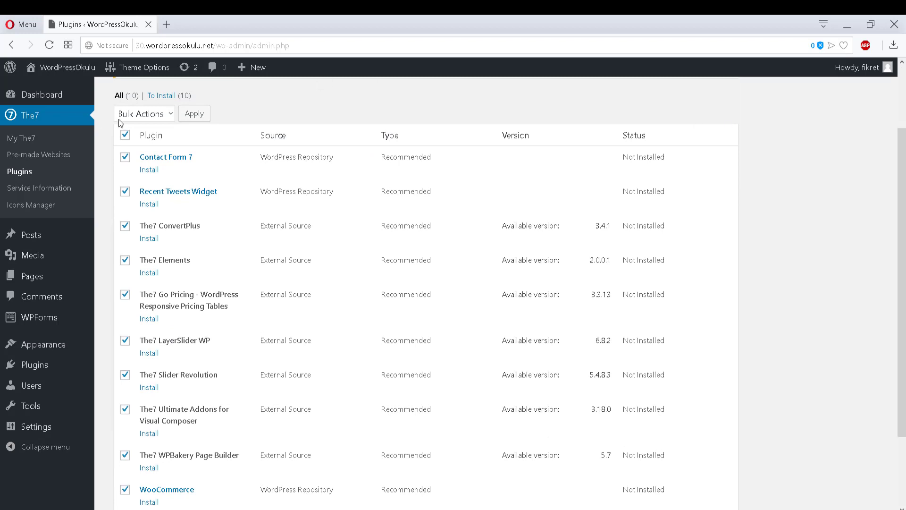
left_click(144, 113)
left_click(192, 114)
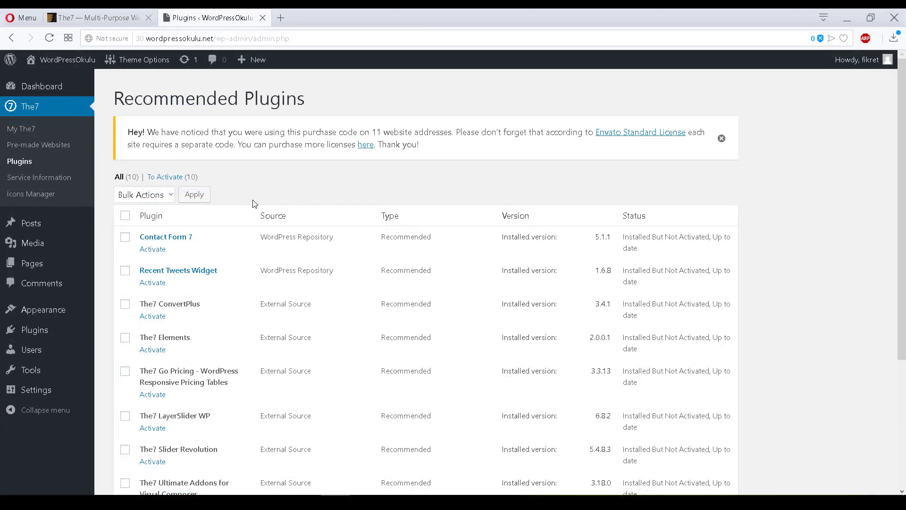
Select all the installed recommended plugins and activate them in bulk
scroll(254, 203, "down", 5)
scroll(254, 203, "up", 5)
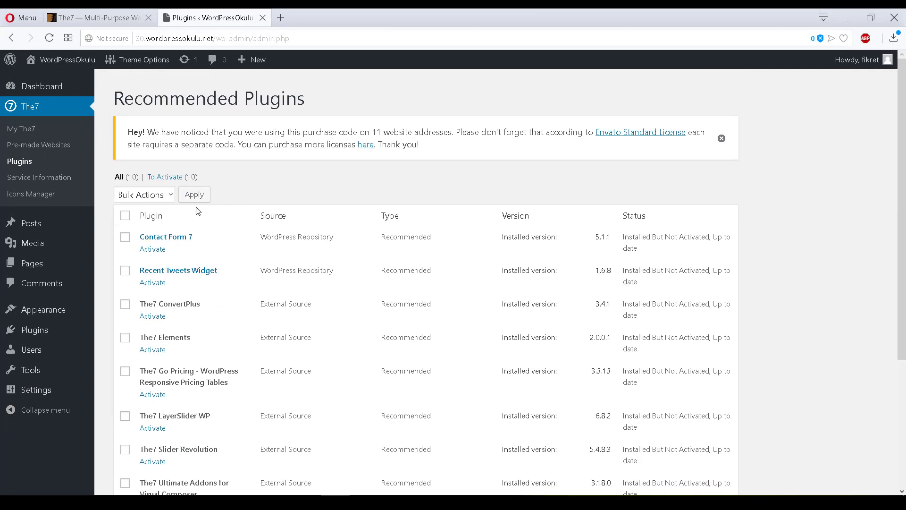
left_click(125, 215)
left_click(144, 194)
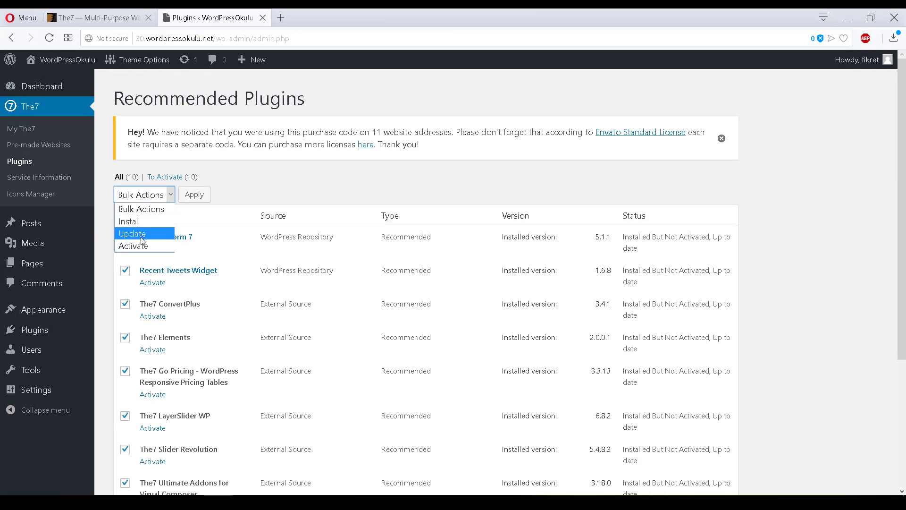
left_click(142, 242)
left_click(193, 195)
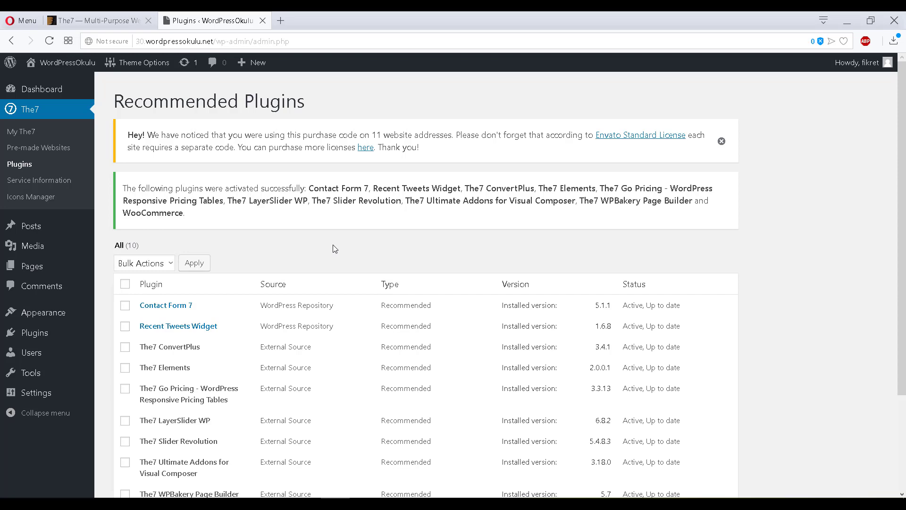
Import The7 Landing Page pre-made website with its entire content, file attachments and sliders, leaving out Theme Options
left_click(76, 146)
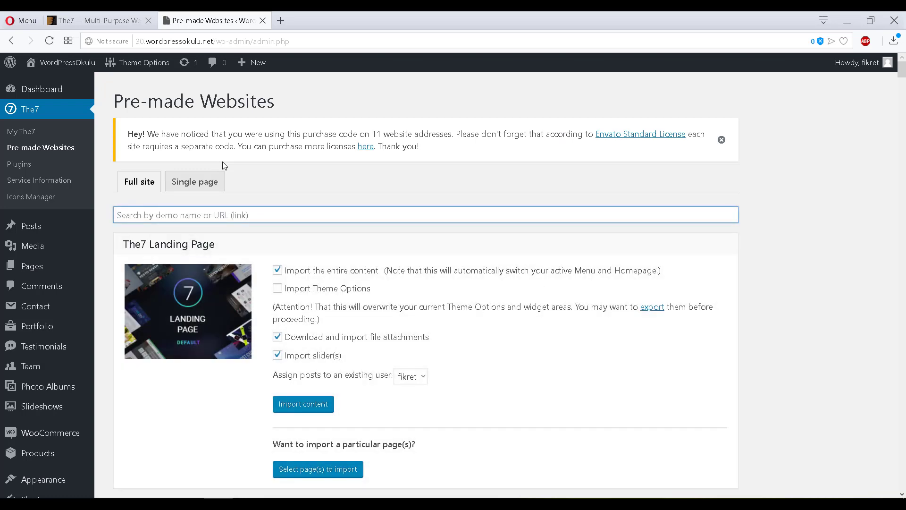
scroll(224, 166, "down", 1)
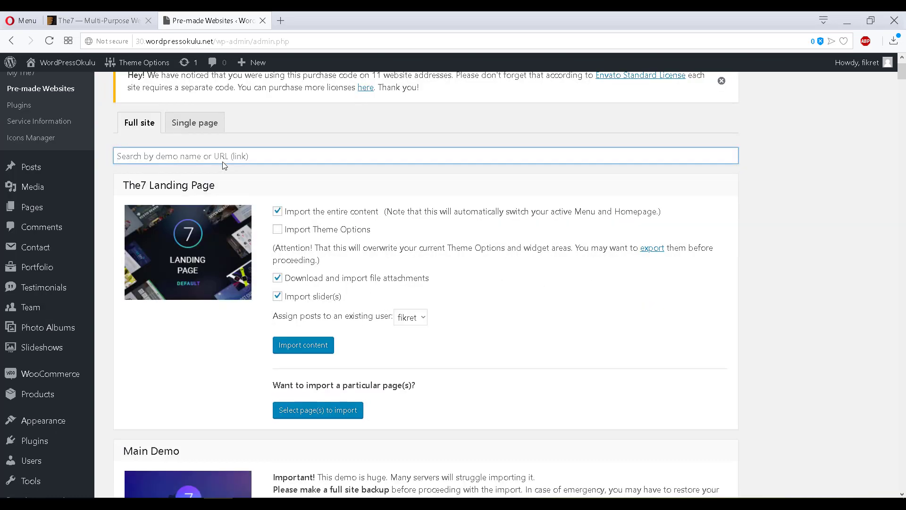
scroll(224, 166, "down", 1)
scroll(222, 162, "up", 2)
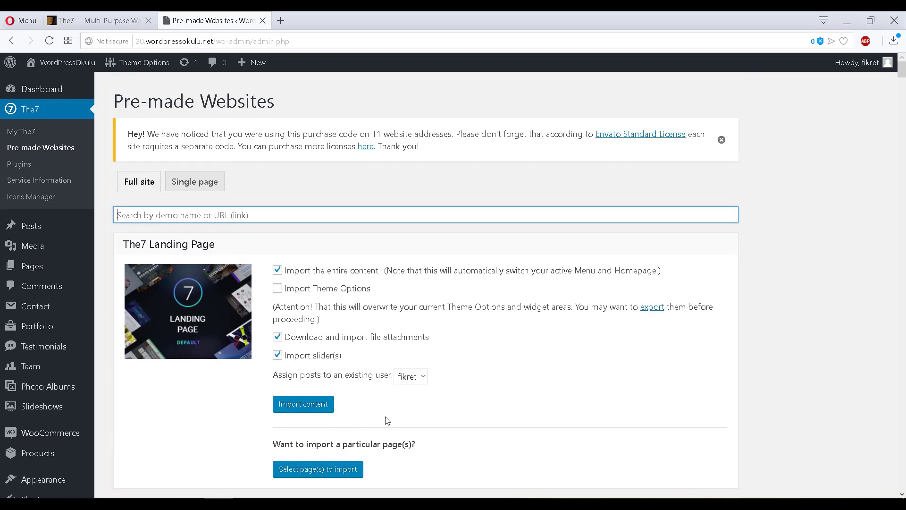
scroll(390, 420, "down", 1)
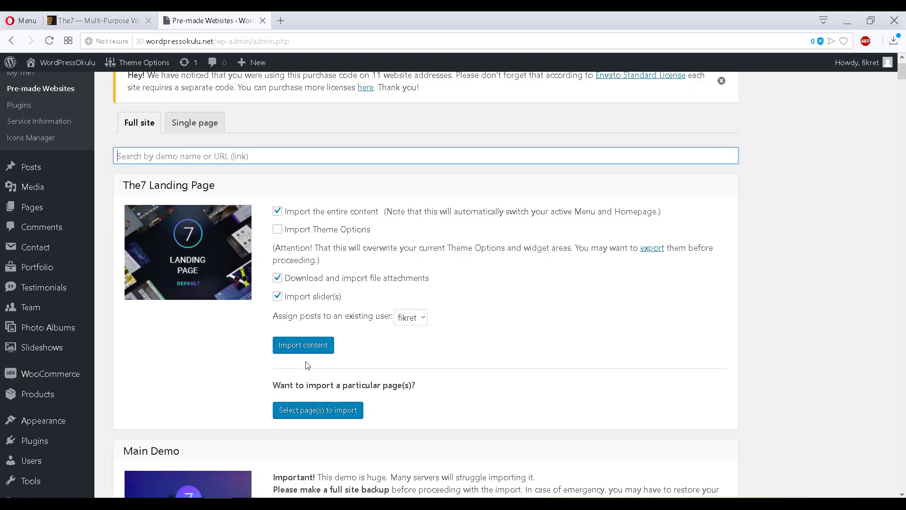
left_click(302, 348)
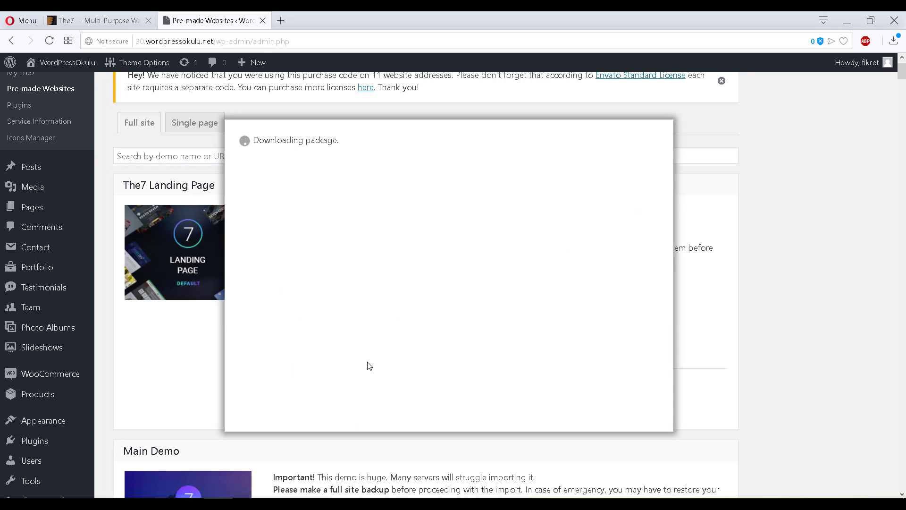
scroll(368, 366, "up", 1)
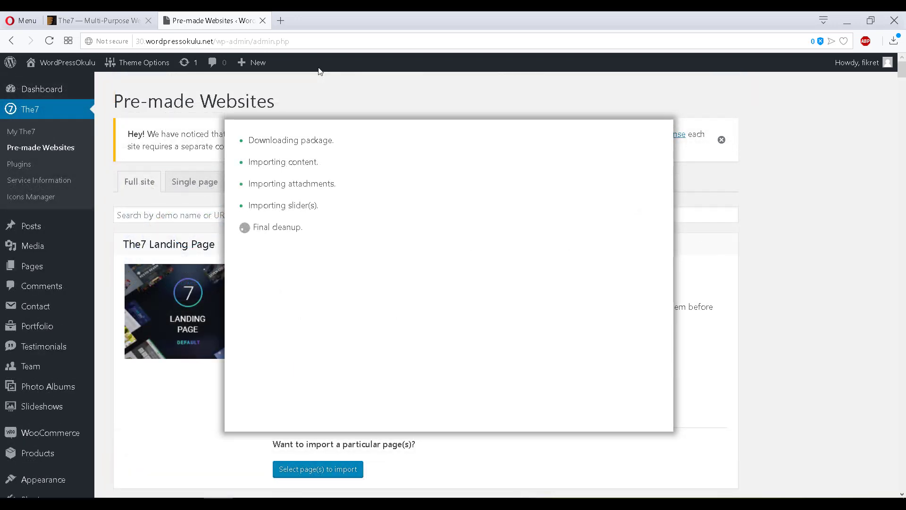
scroll(333, 149, "down", 1)
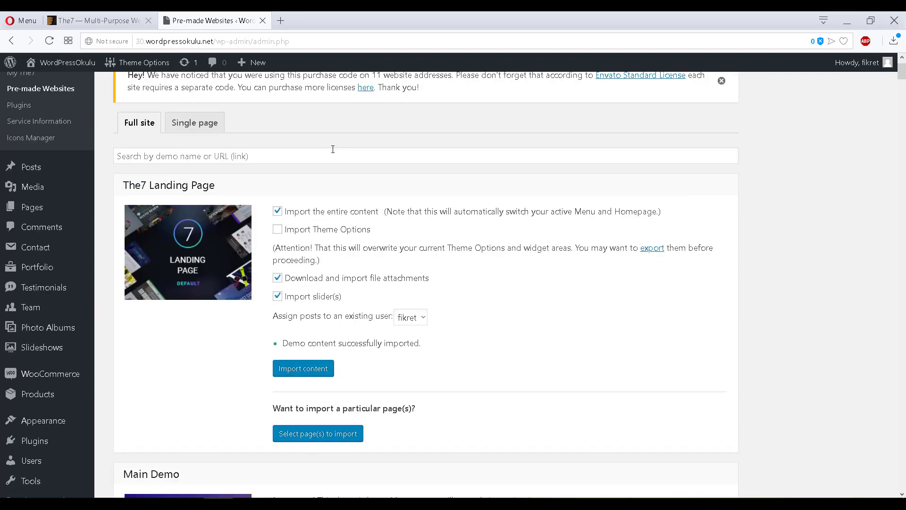
scroll(328, 353, "up", 1)
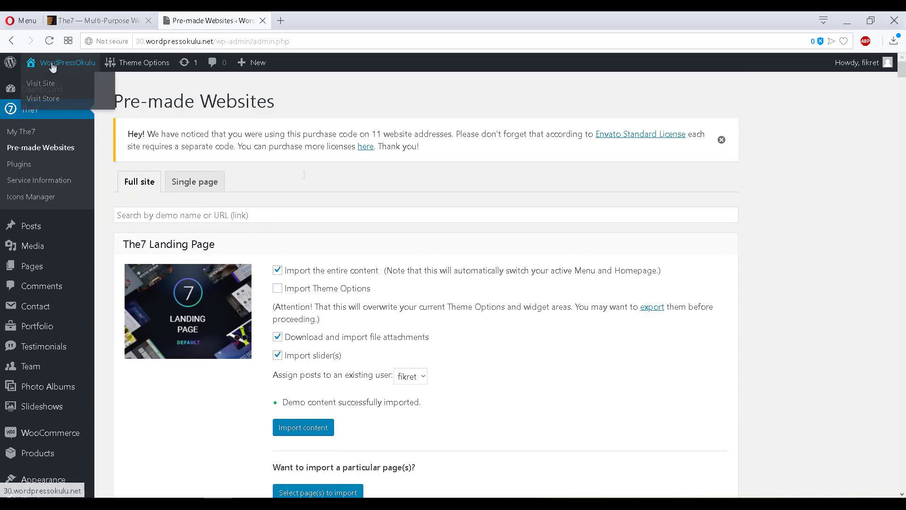
Visit the site's homepage and look through the imported landing page's sections, down to Pre-Built Dummy Websites
left_click(53, 66)
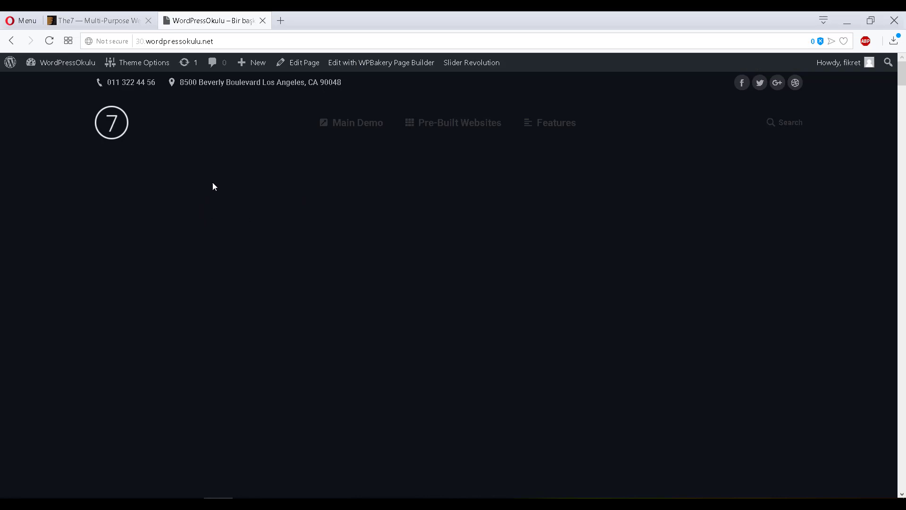
scroll(266, 186, "down", 10)
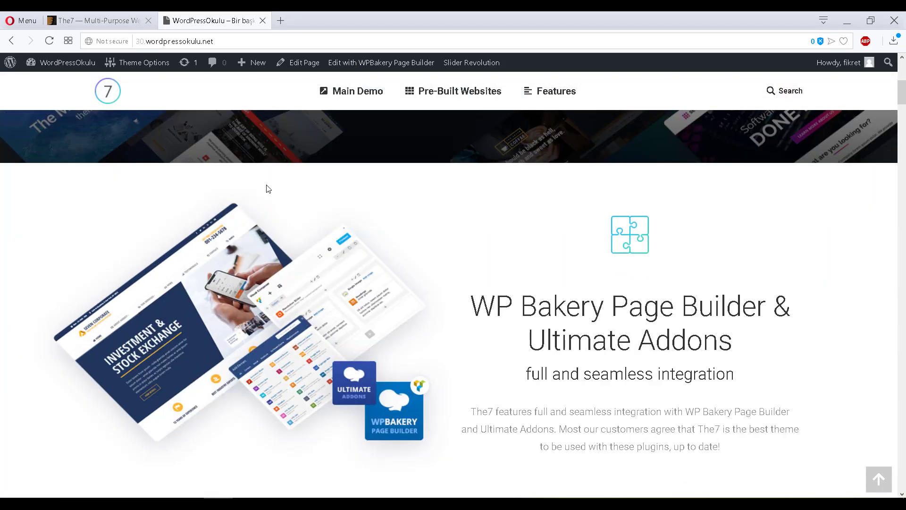
scroll(268, 189, "down", 10)
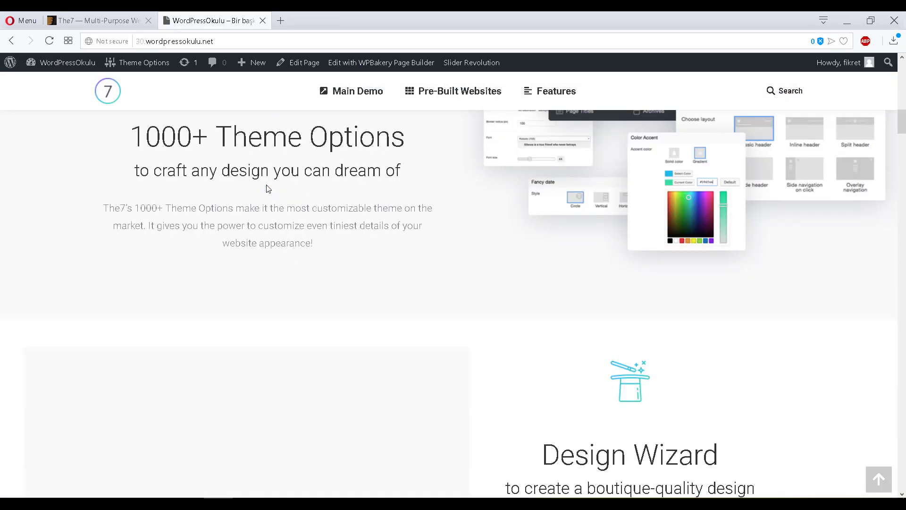
scroll(267, 189, "down", 15)
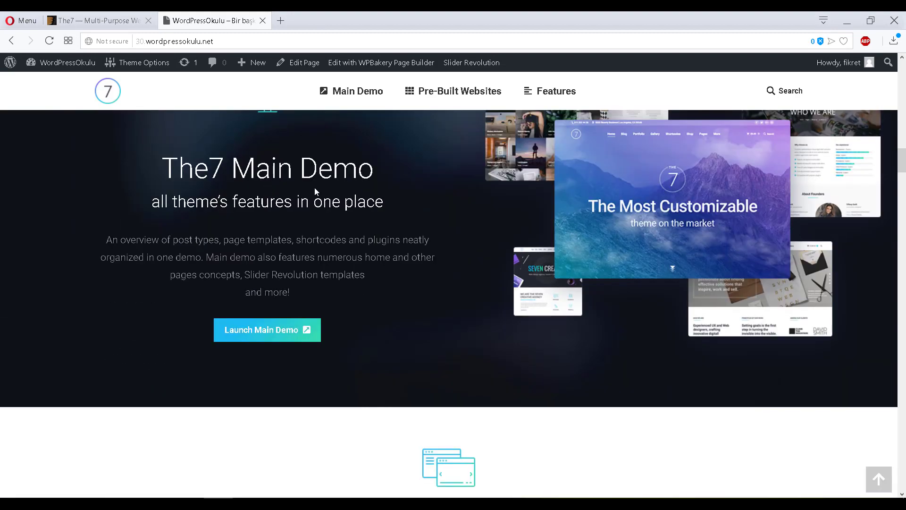
scroll(419, 259, "down", 9)
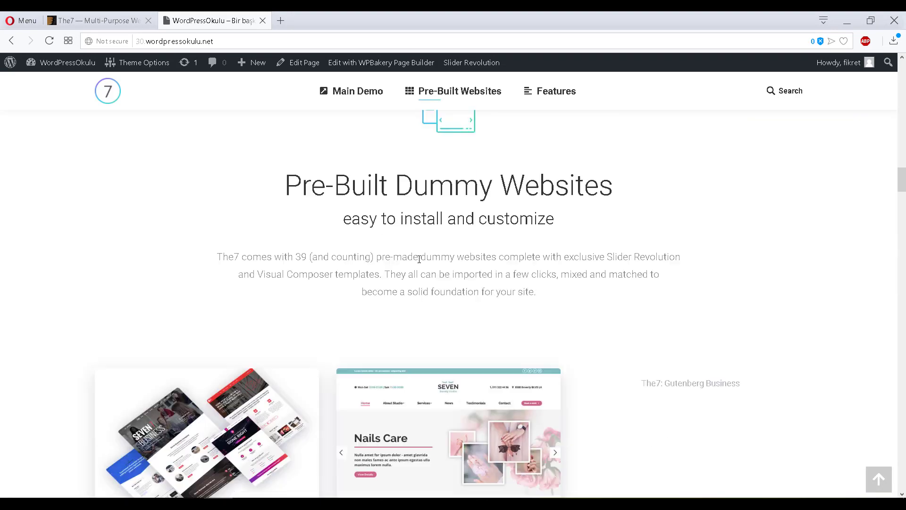
scroll(419, 259, "up", 12)
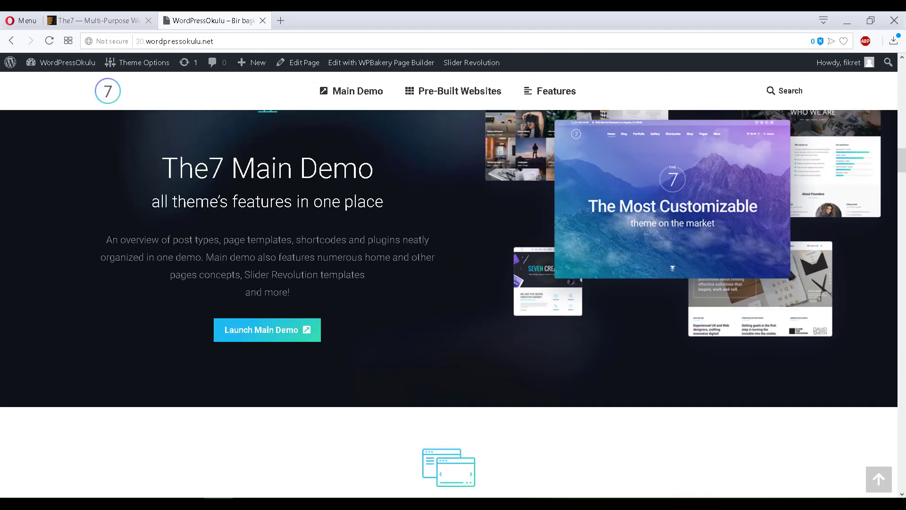
scroll(419, 263, "up", 12)
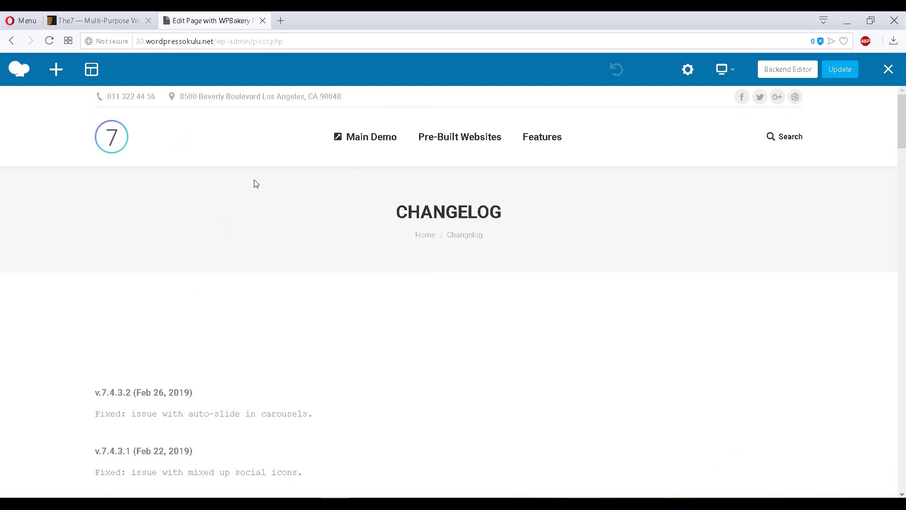
Leave the Changelog page's WPBakery editor and return to the site's homepage through the browsing history
right_click(12, 41)
left_click(70, 78)
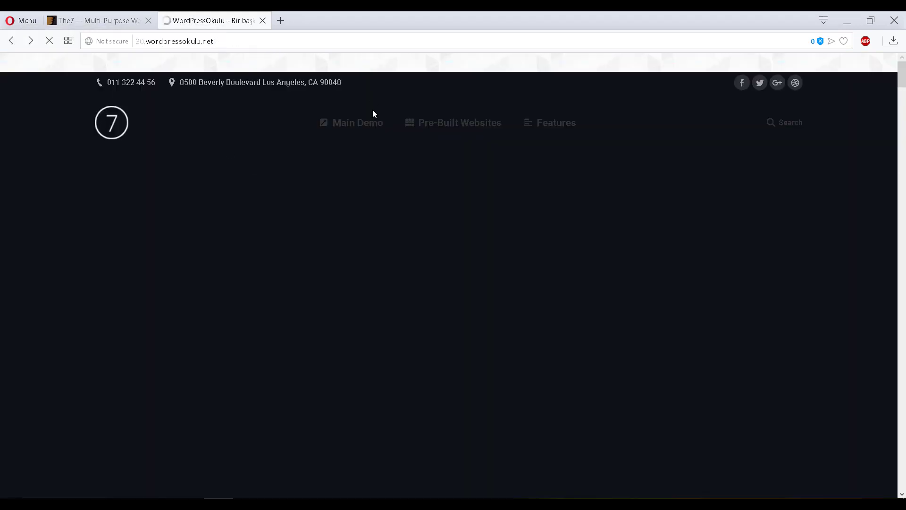